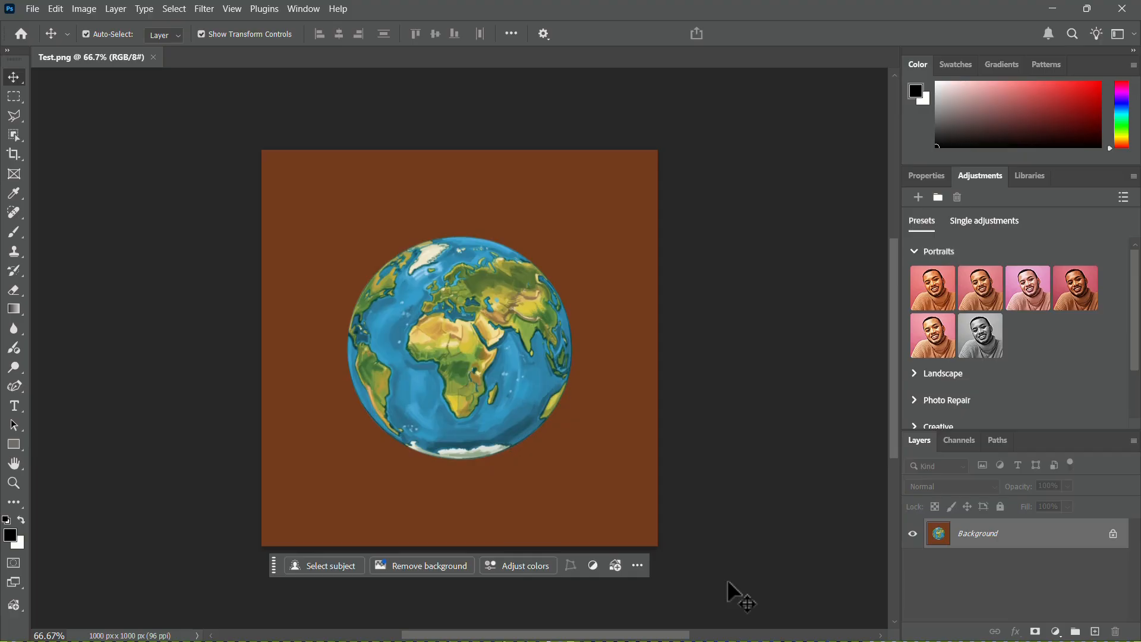
# Unlock the background layer and select the globe with Select Subject.
pyautogui.click(1113, 533)
pyautogui.click(747, 565)
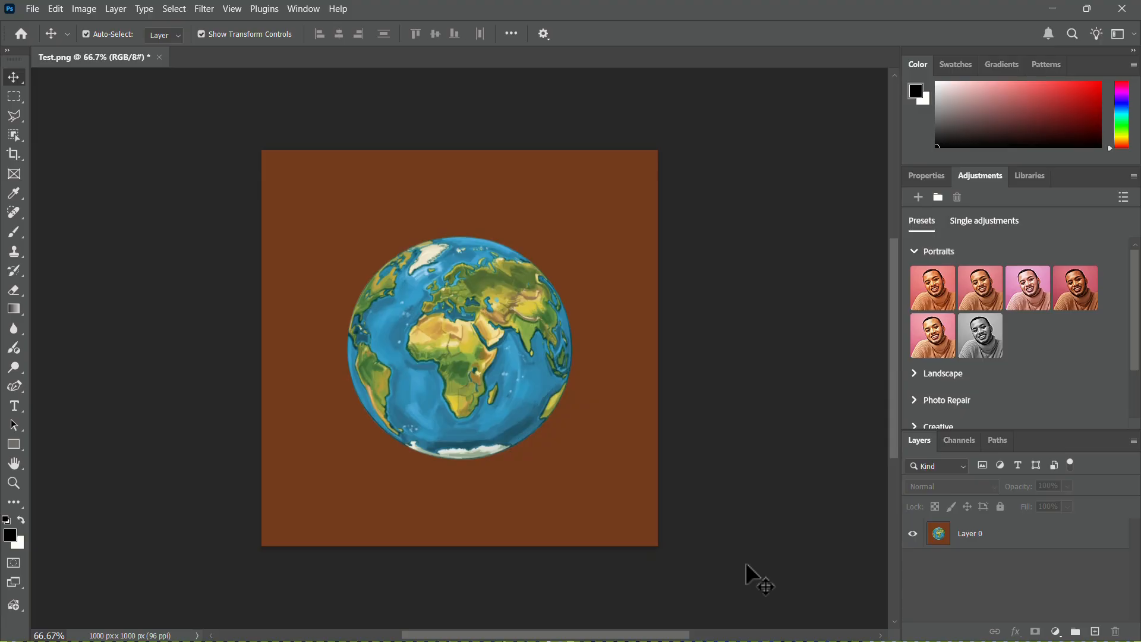
pyautogui.click(604, 516)
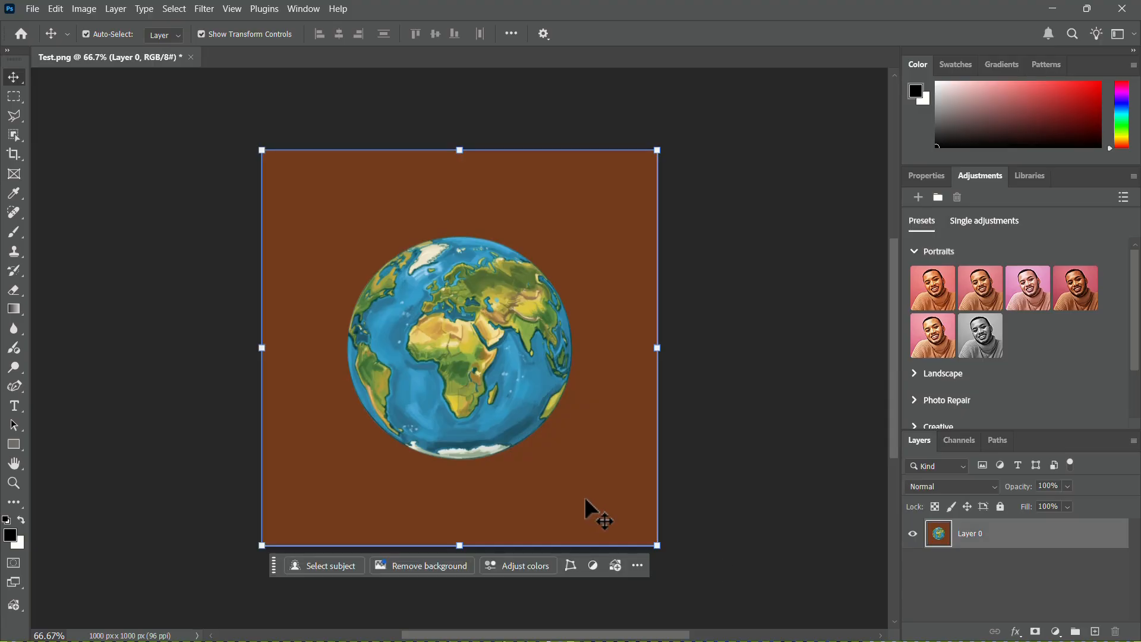
pyautogui.click(353, 563)
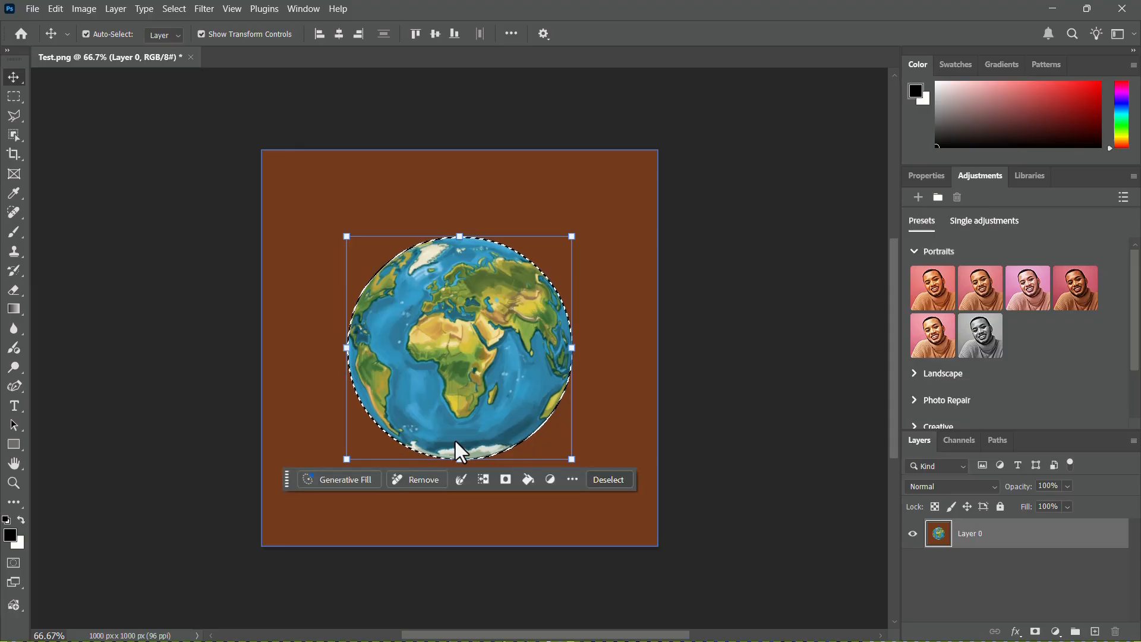
# Convert the globe selection into a work path with a tolerance of 2.0 pixels.
pyautogui.click(999, 440)
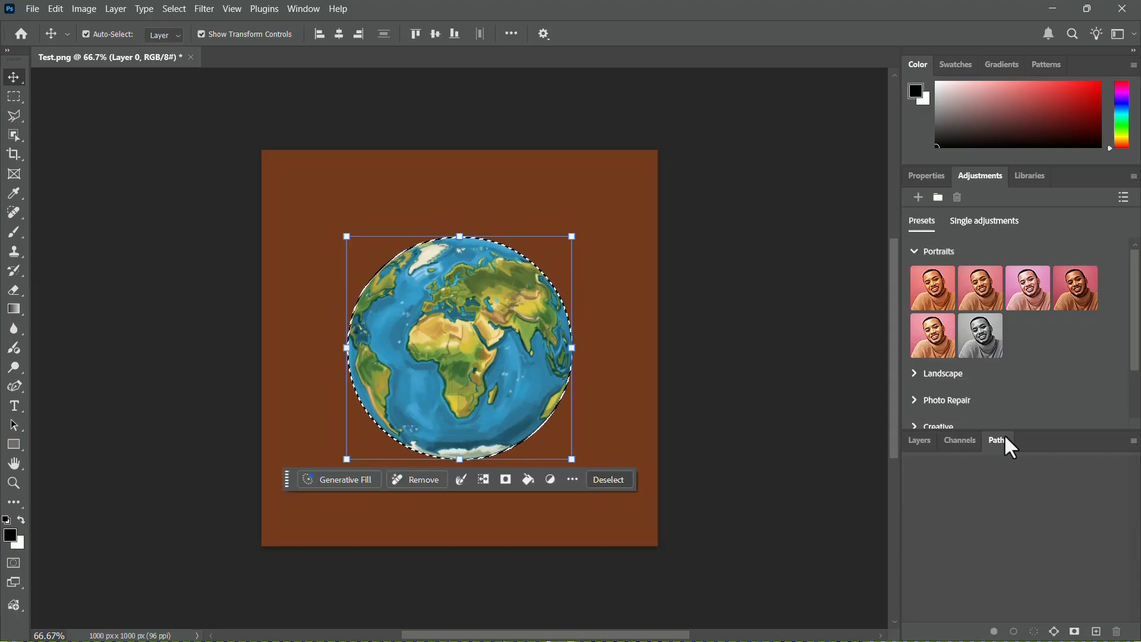
pyautogui.click(1133, 441)
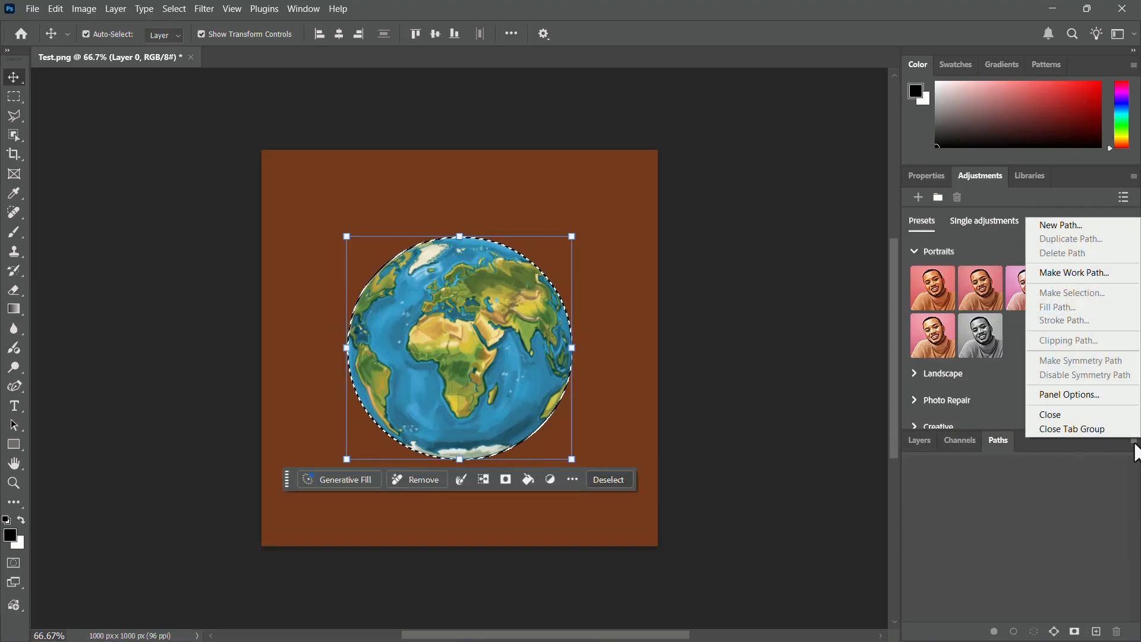
pyautogui.click(1062, 274)
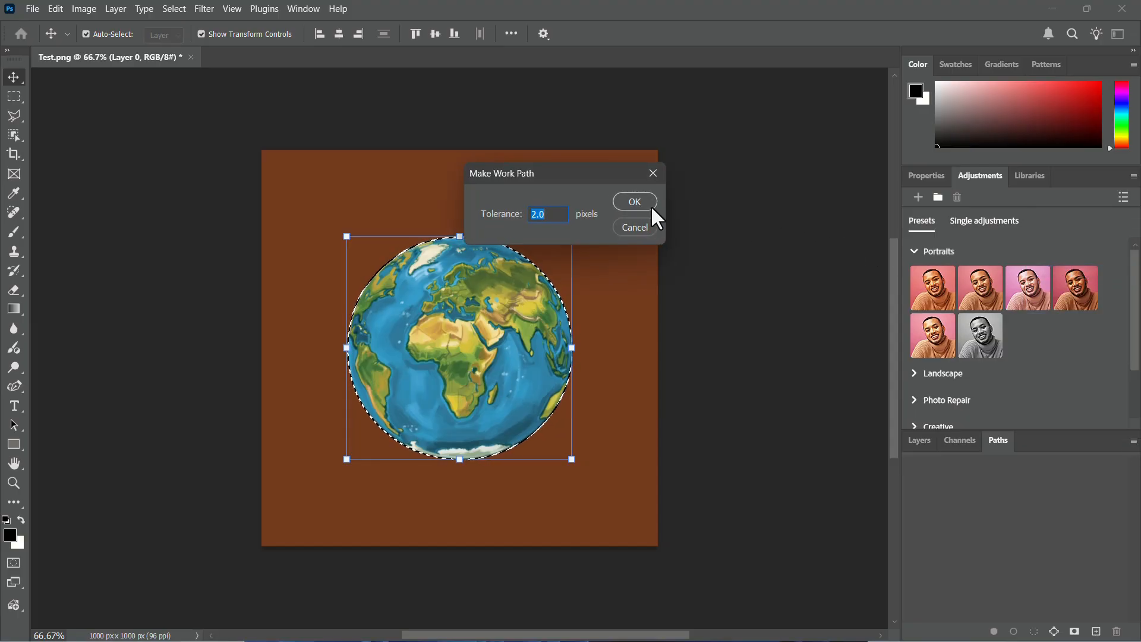
pyautogui.click(635, 202)
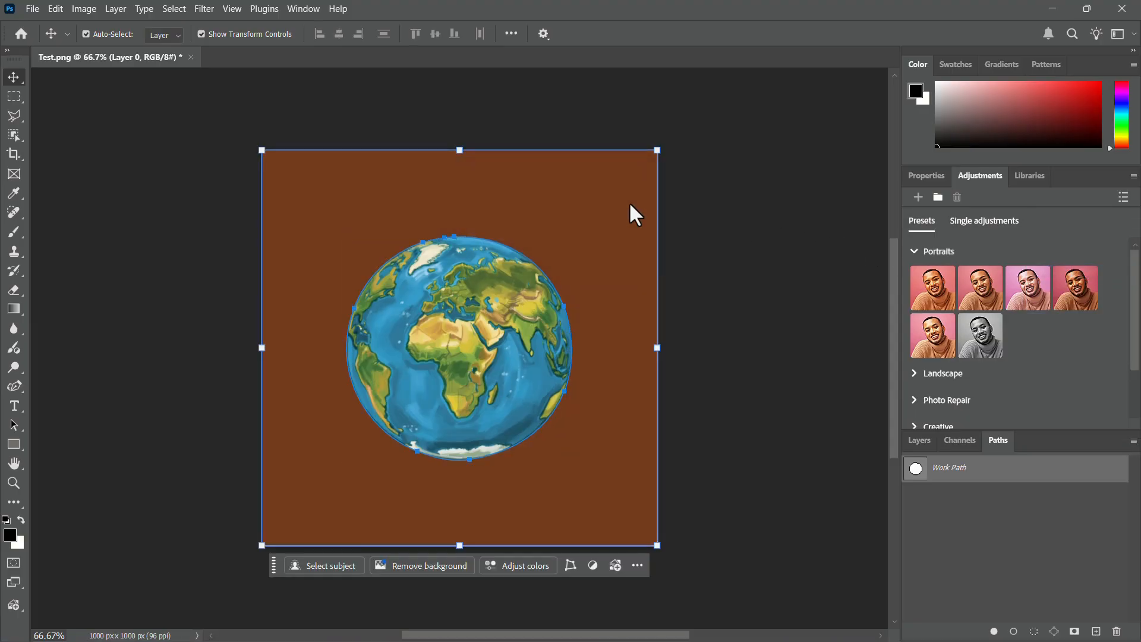
# Save the globe's work path under the name Earth.
pyautogui.doubleClick(918, 475)
pyautogui.press('BackSpace')
pyautogui.write('Earth')
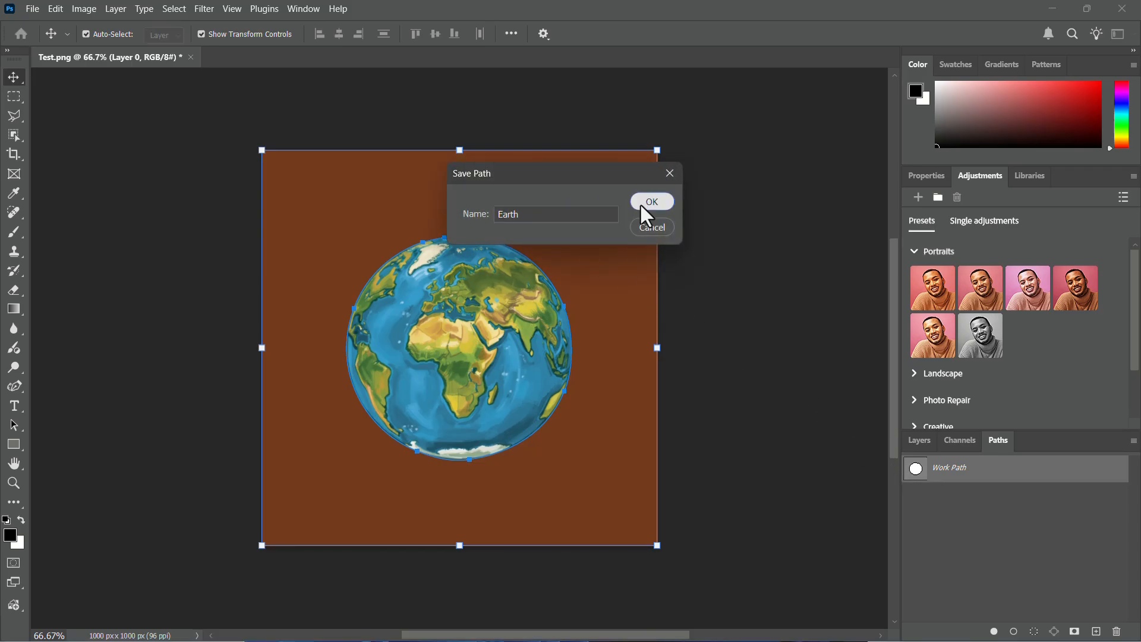
pyautogui.click(640, 204)
# Activate the Earth path and remove the brown background around the globe.
pyautogui.click(961, 497)
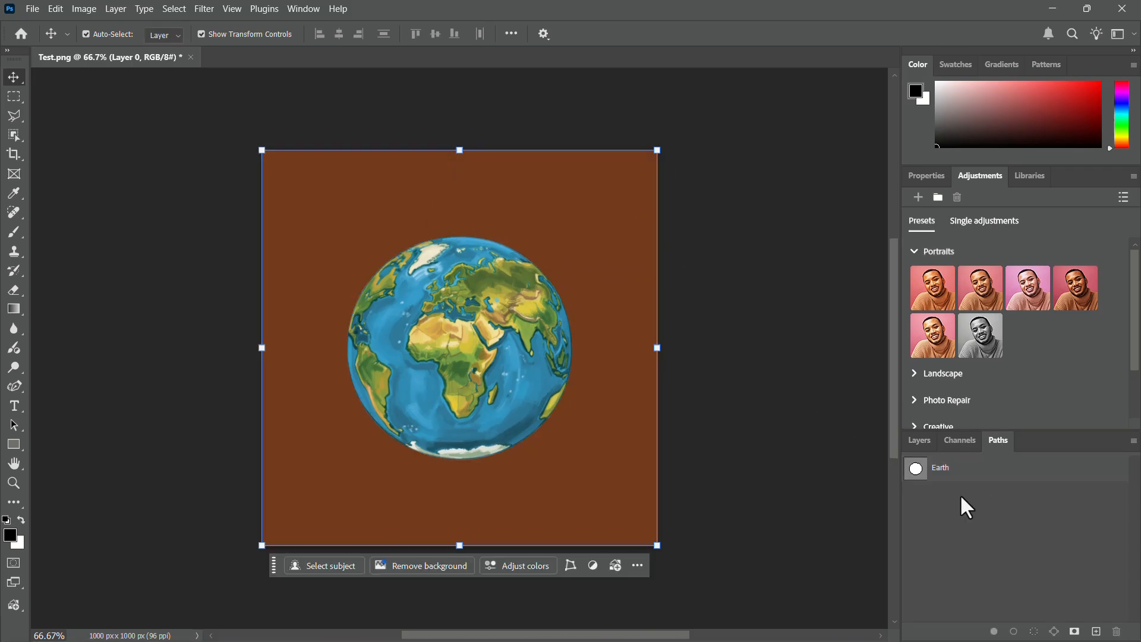
pyautogui.click(958, 480)
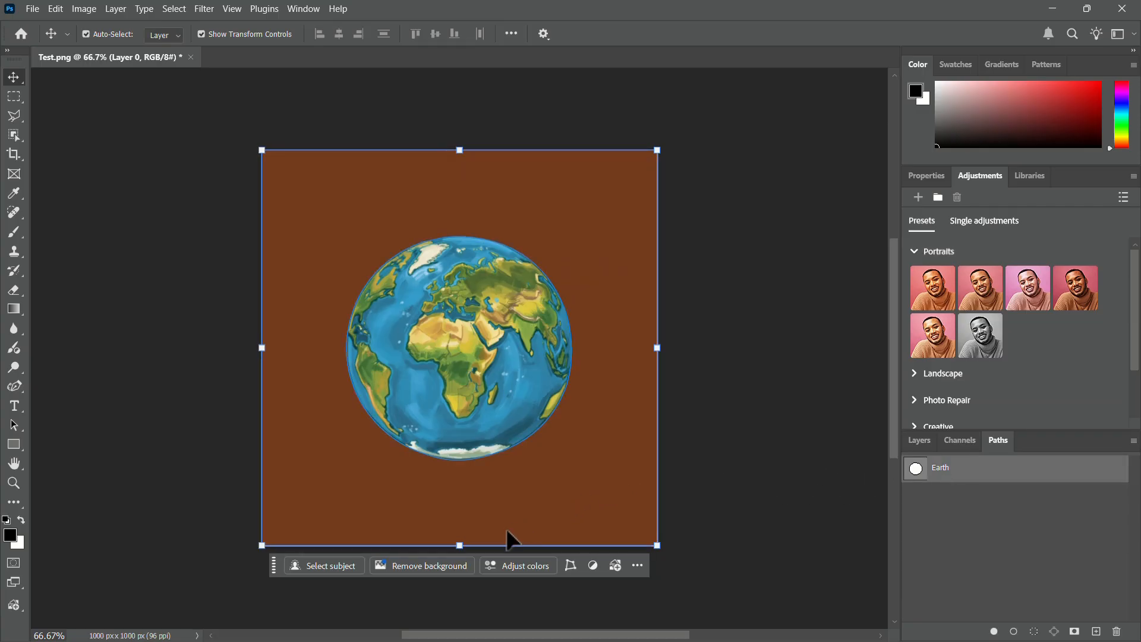
pyautogui.click(459, 567)
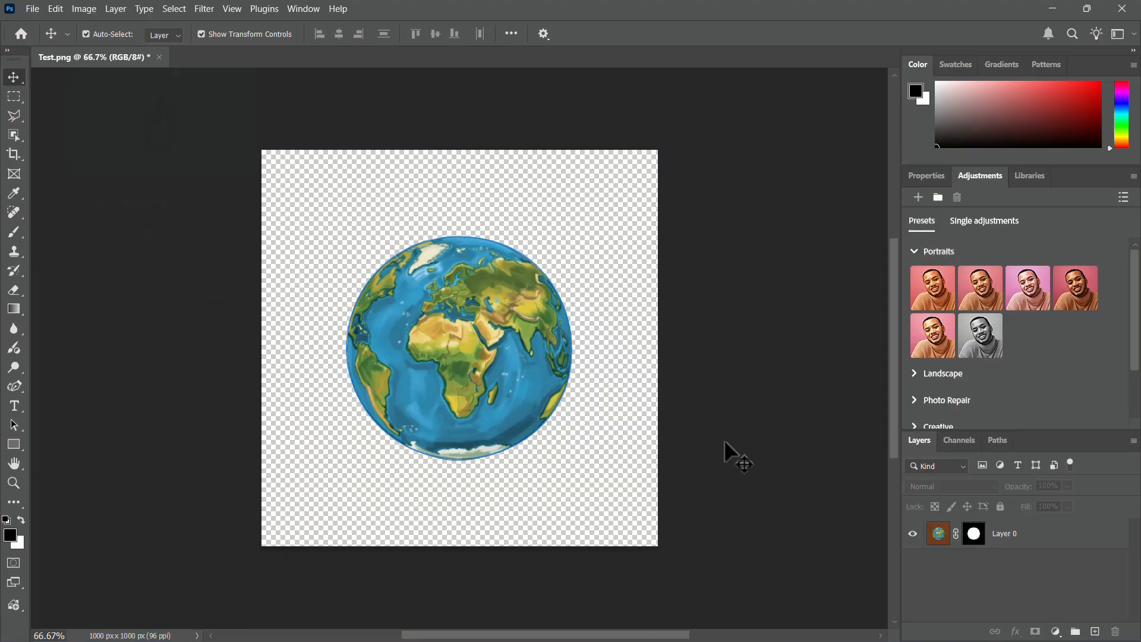
# Save the image on the Desktop as Test in Photoshop (PSD) format.
pyautogui.click(34, 4)
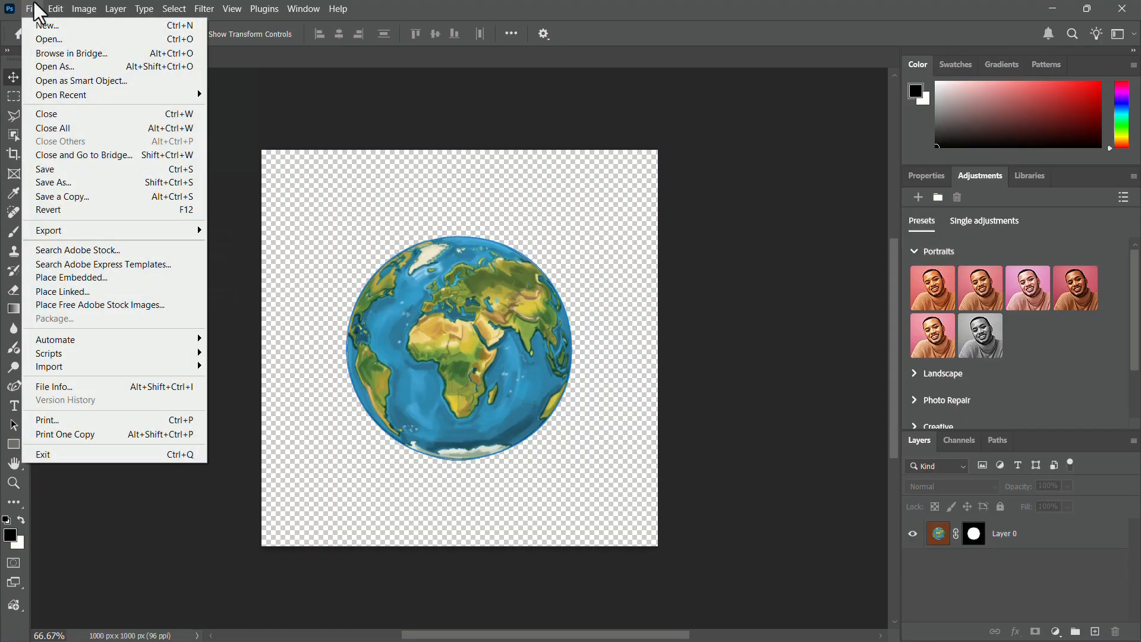
pyautogui.click(94, 183)
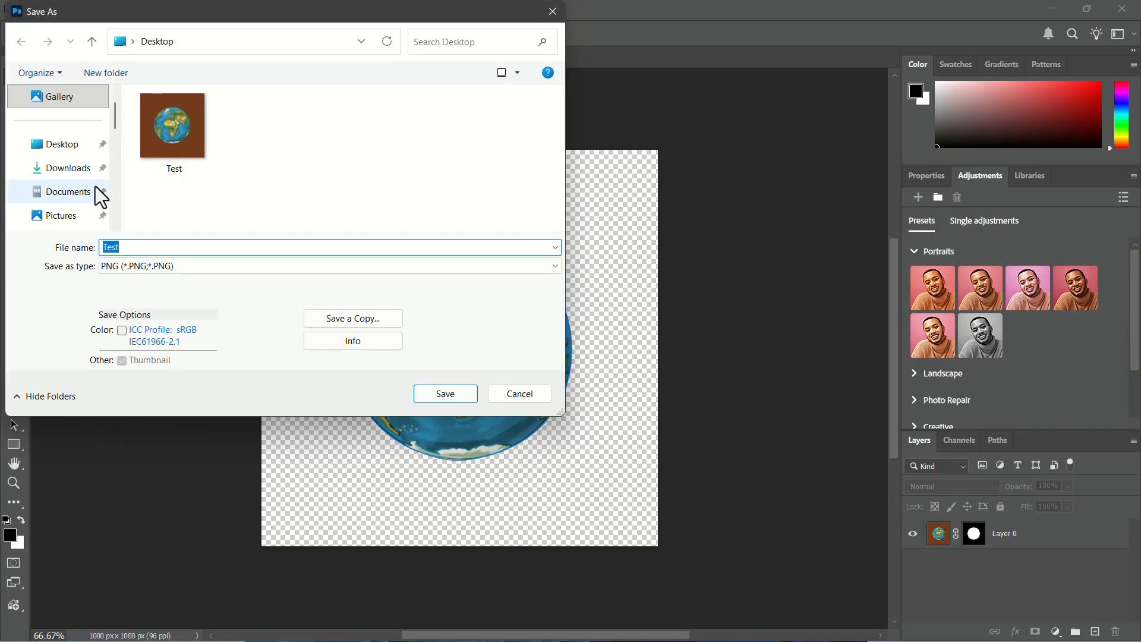
pyautogui.click(268, 267)
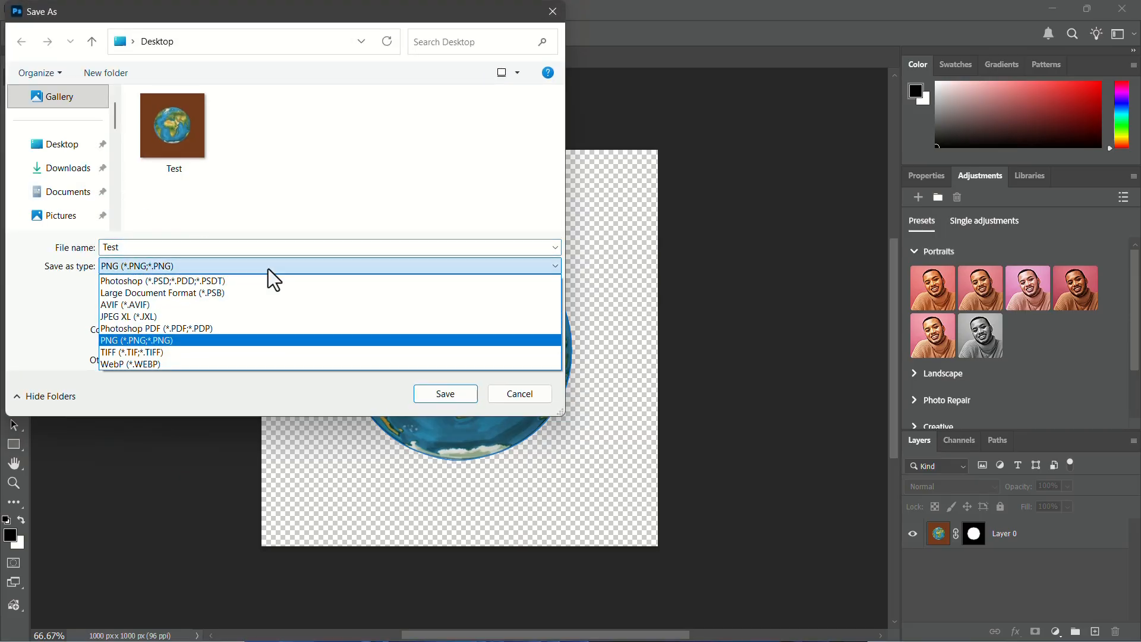
pyautogui.click(254, 280)
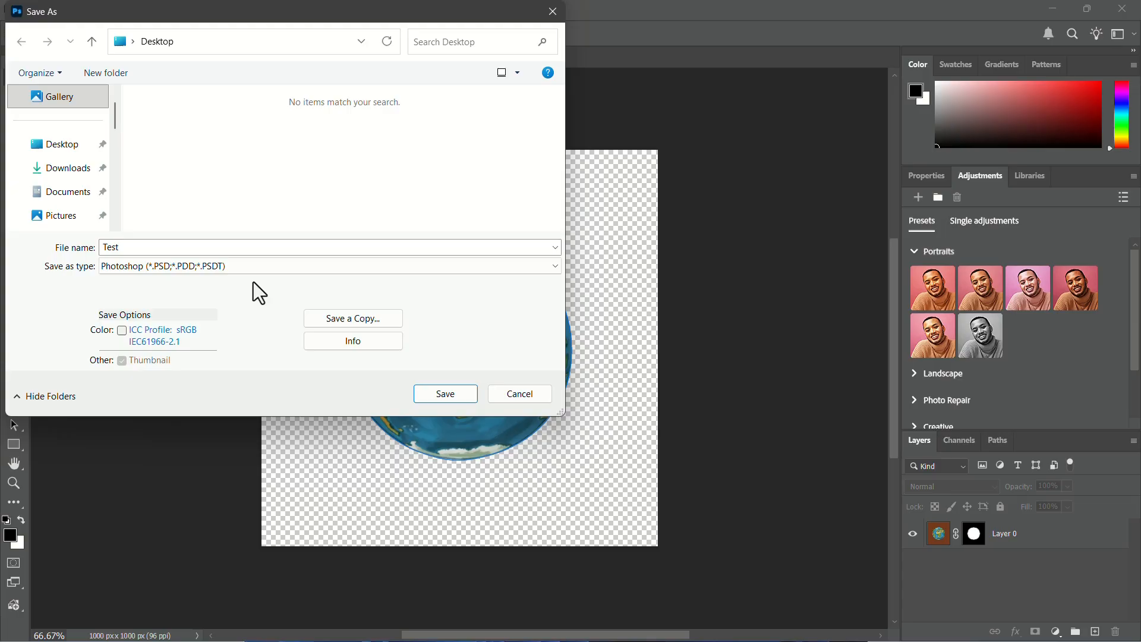
pyautogui.click(440, 394)
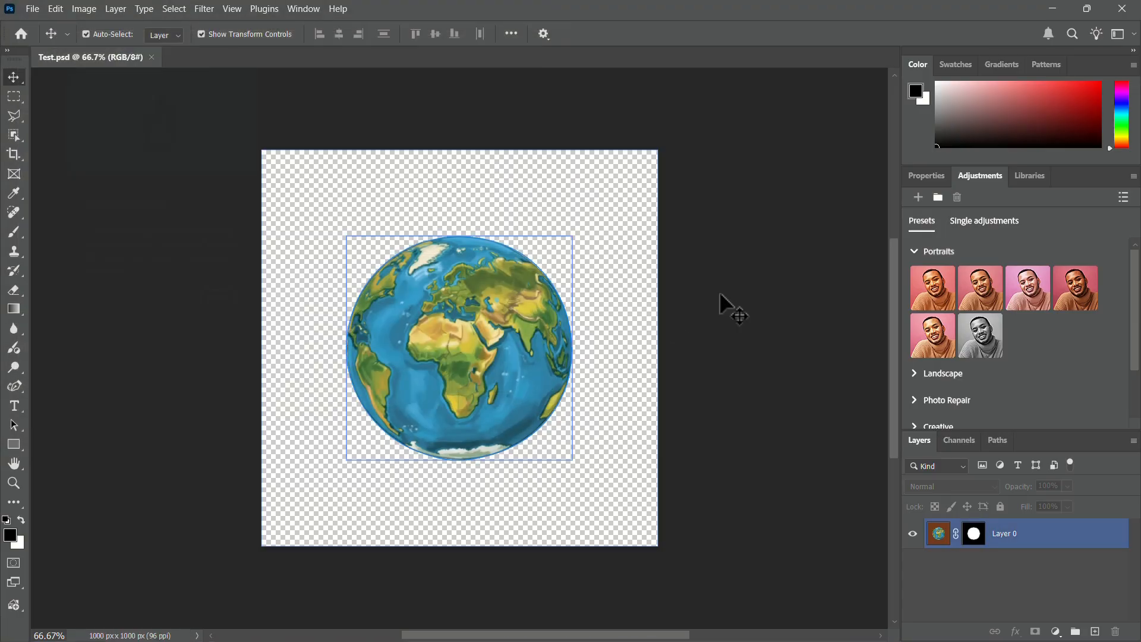
# Switch to InDesign and place Test.psd over the text columns, about 6.35 in wide, at about X 0.92 in, Y 2.08 in.
pyautogui.click(1058, 10)
pyautogui.click(869, 624)
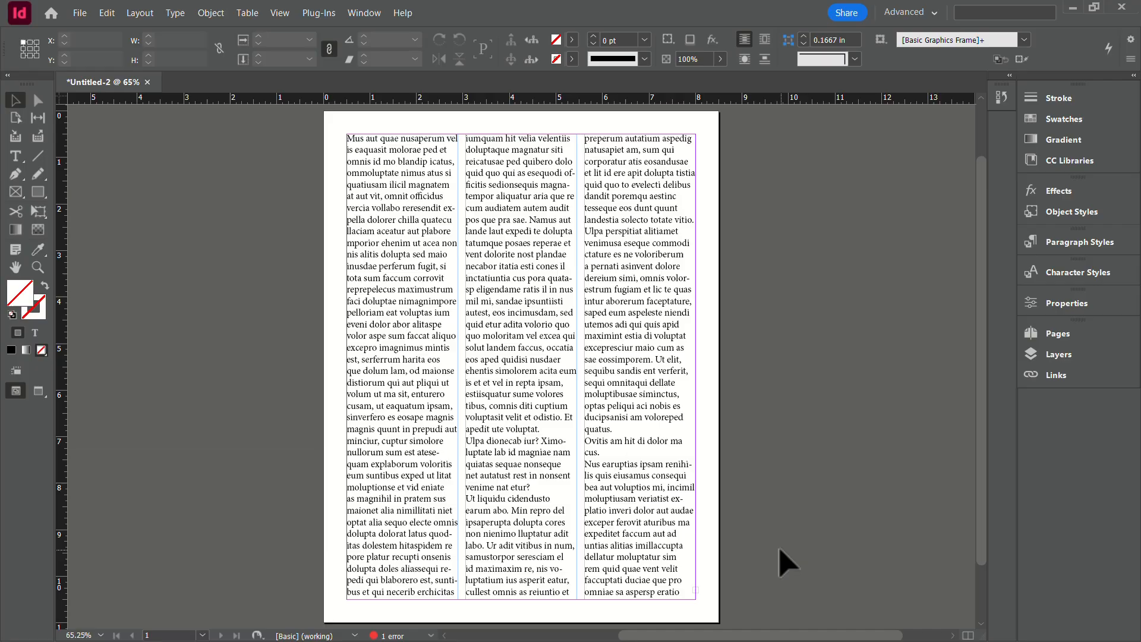
pyautogui.hotkey('ctrl', 'd')
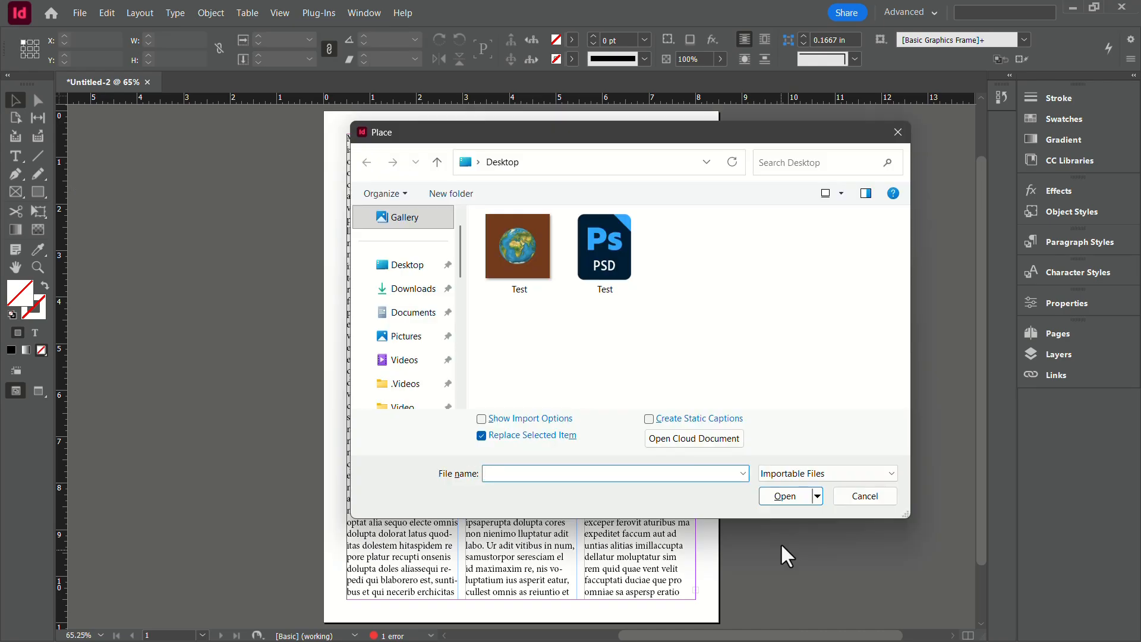
pyautogui.doubleClick(619, 269)
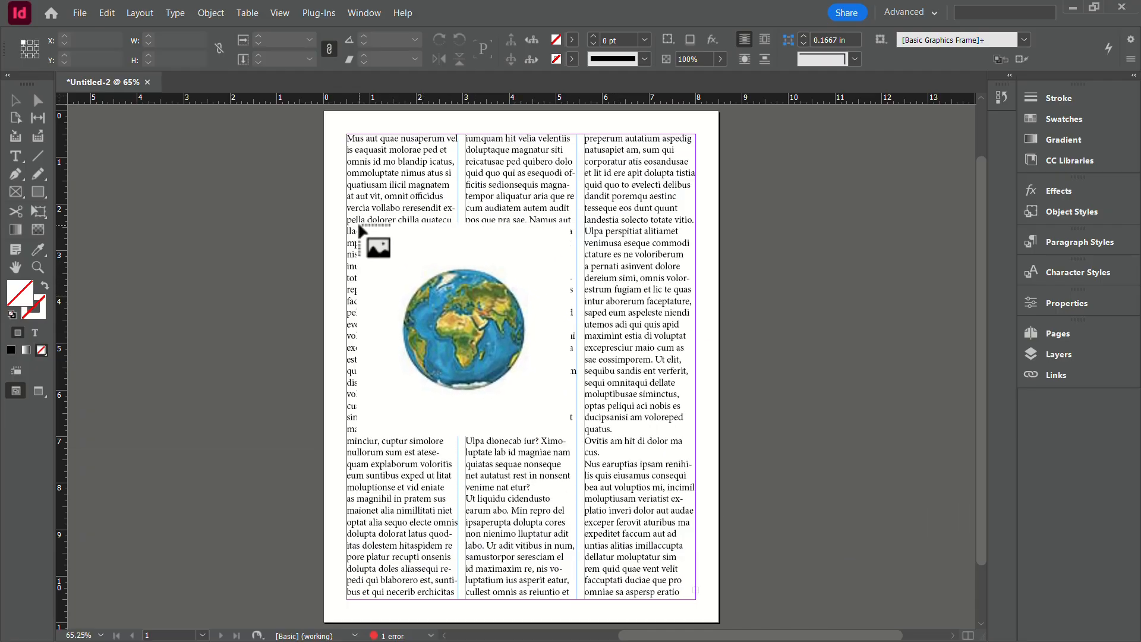
pyautogui.moveTo(359, 227); pyautogui.dragTo(654, 399)
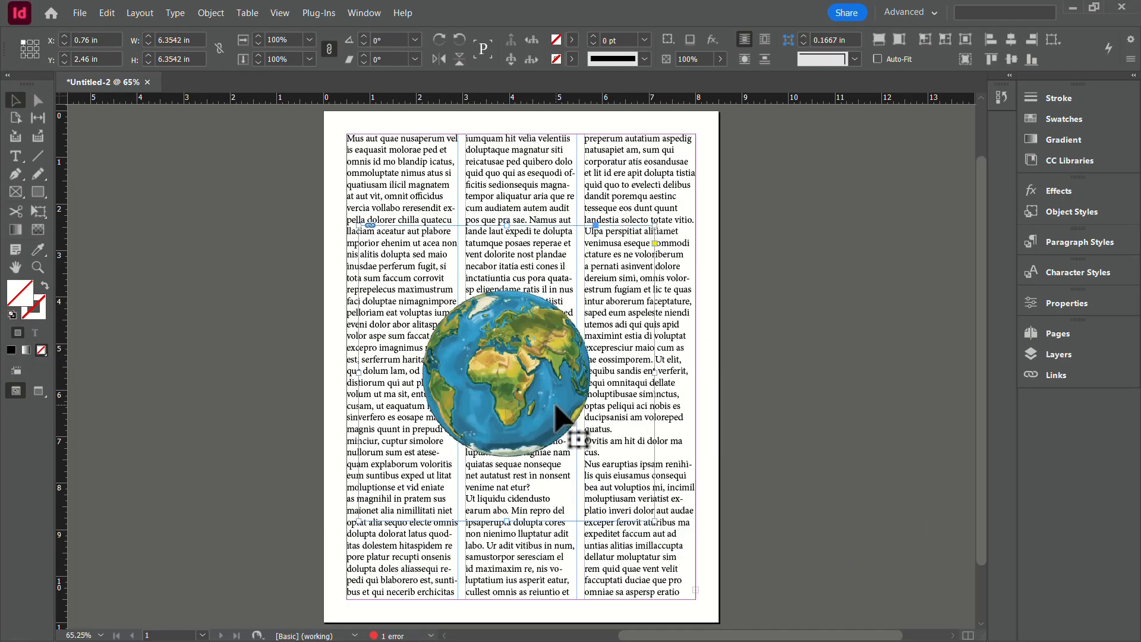
pyautogui.moveTo(556, 403); pyautogui.dragTo(562, 387)
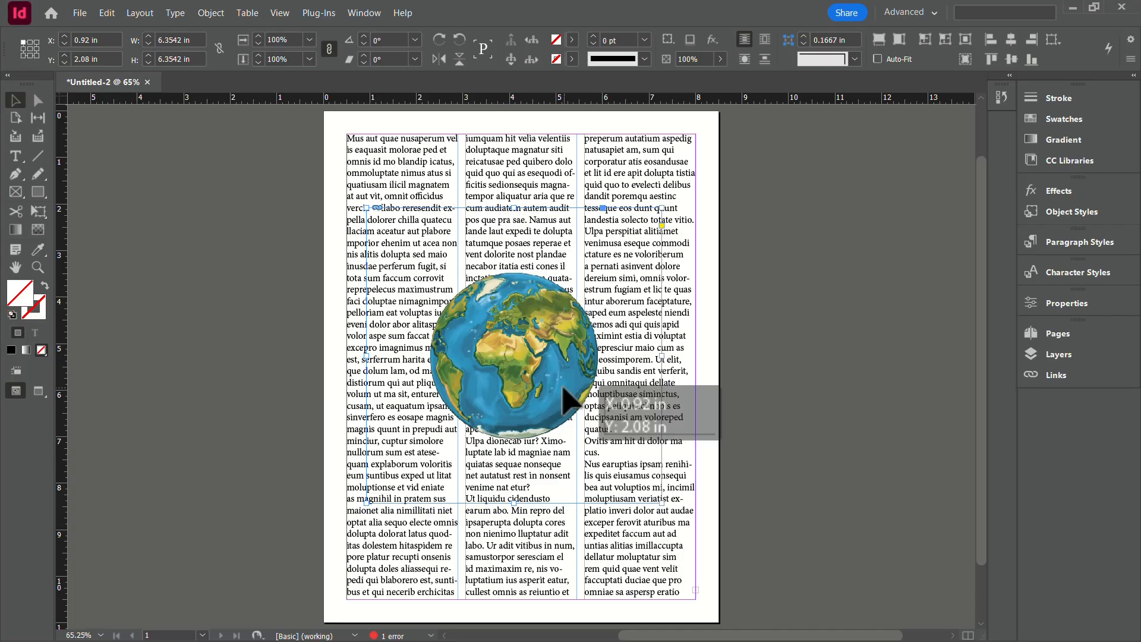
# Wrap the text around the object shape of the placed globe image.
pyautogui.click(372, 12)
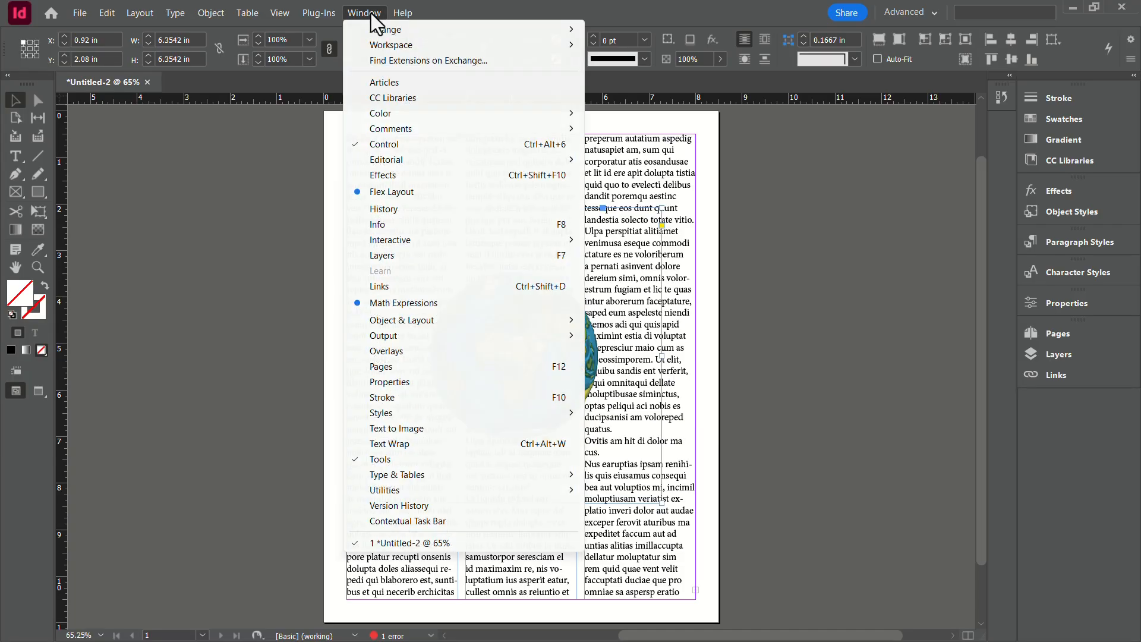
pyautogui.click(443, 444)
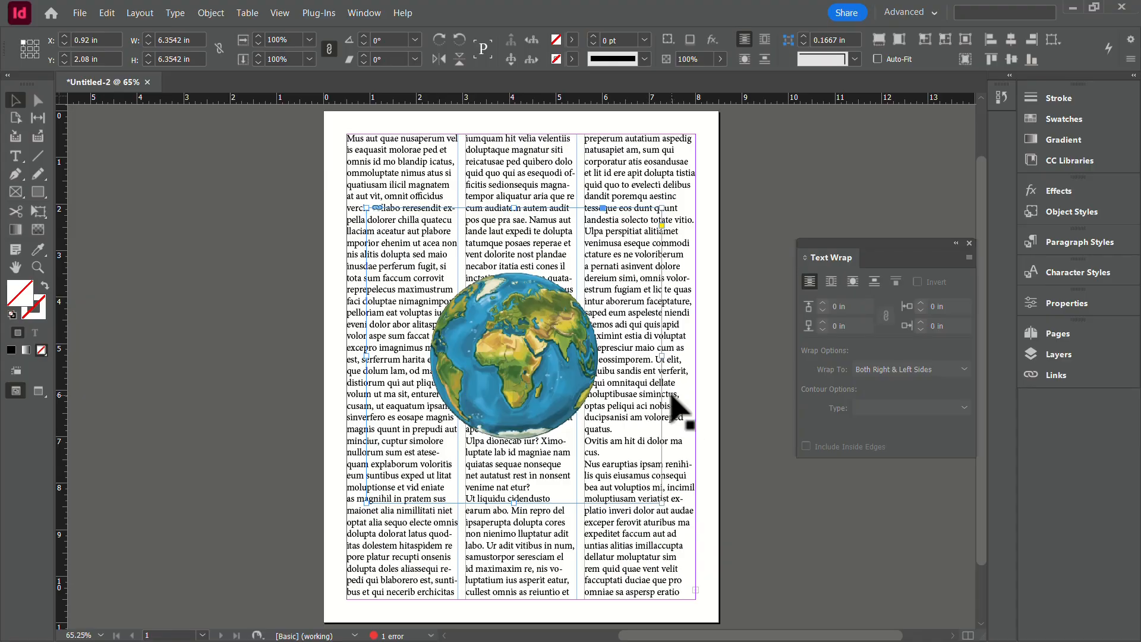
pyautogui.click(852, 283)
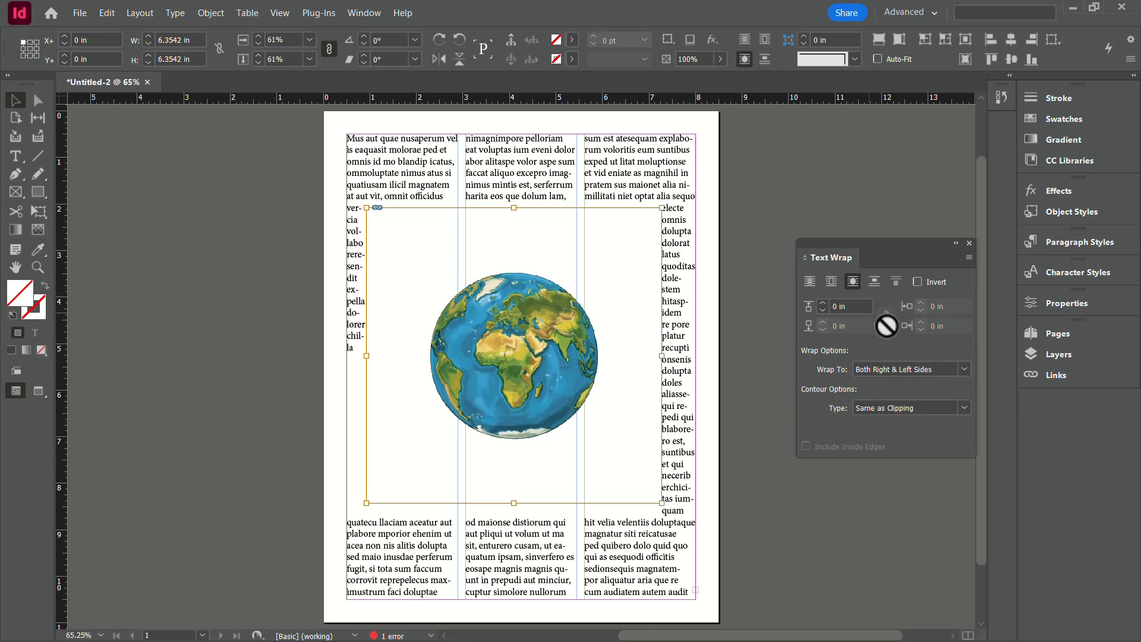
# Set the globe's wrap to both right and left sides, with the Photoshop Path named Earth as its contour.
pyautogui.click(942, 369)
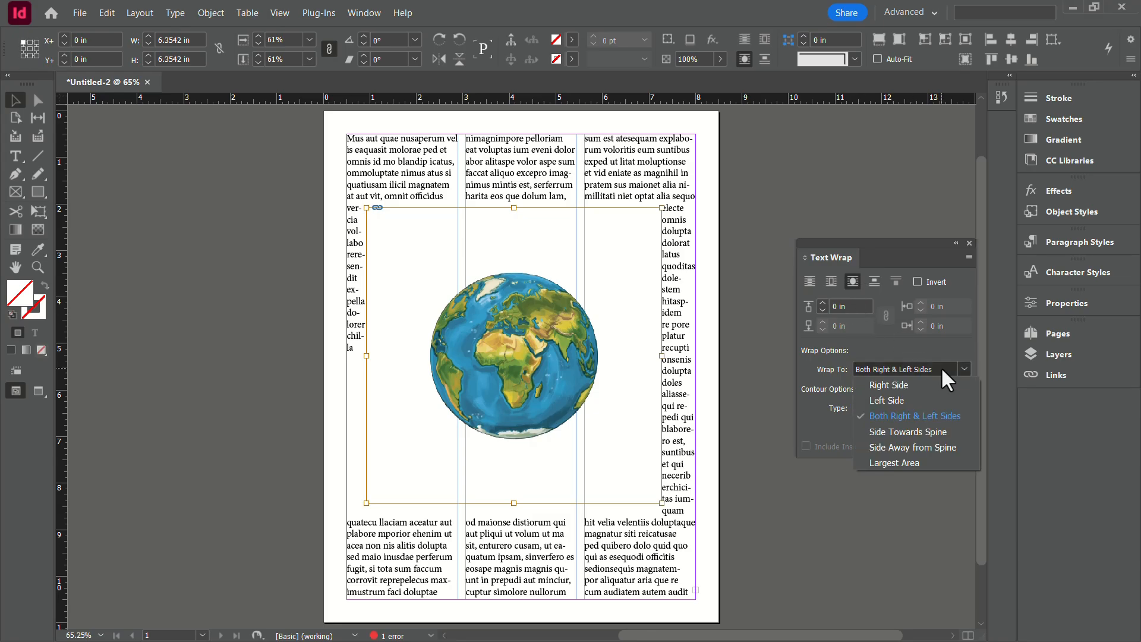
pyautogui.click(932, 413)
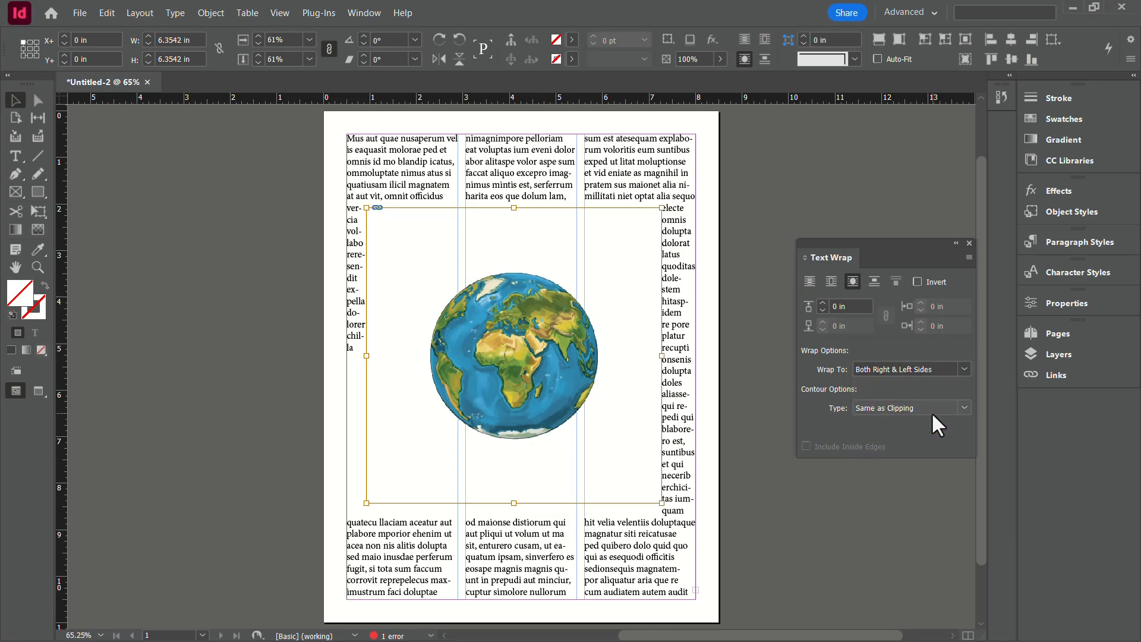
pyautogui.click(923, 405)
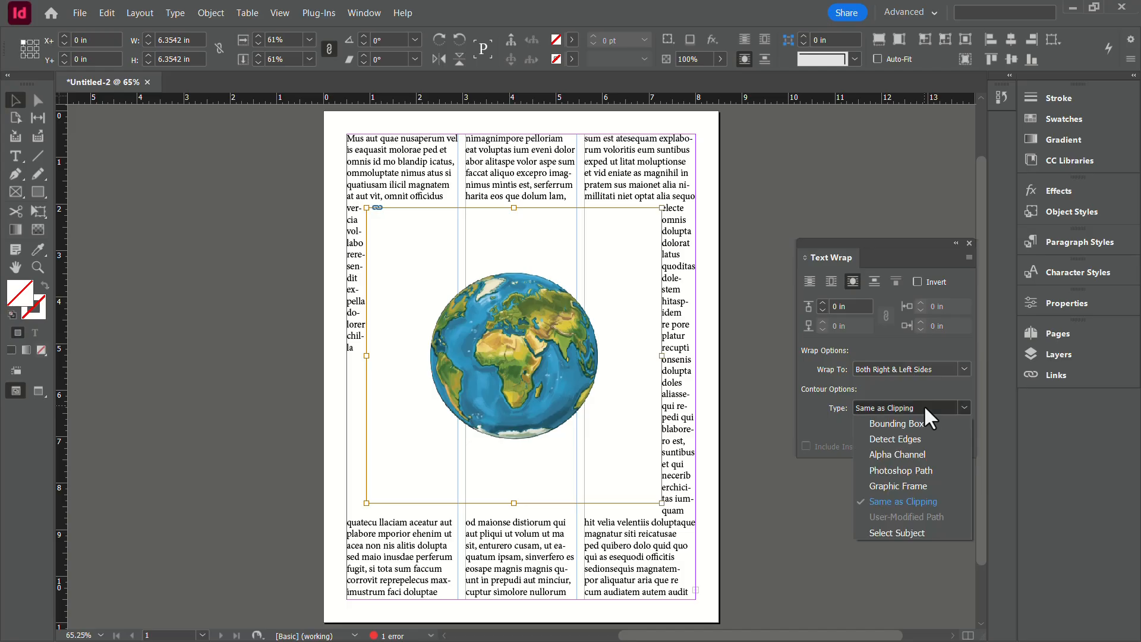
pyautogui.click(913, 467)
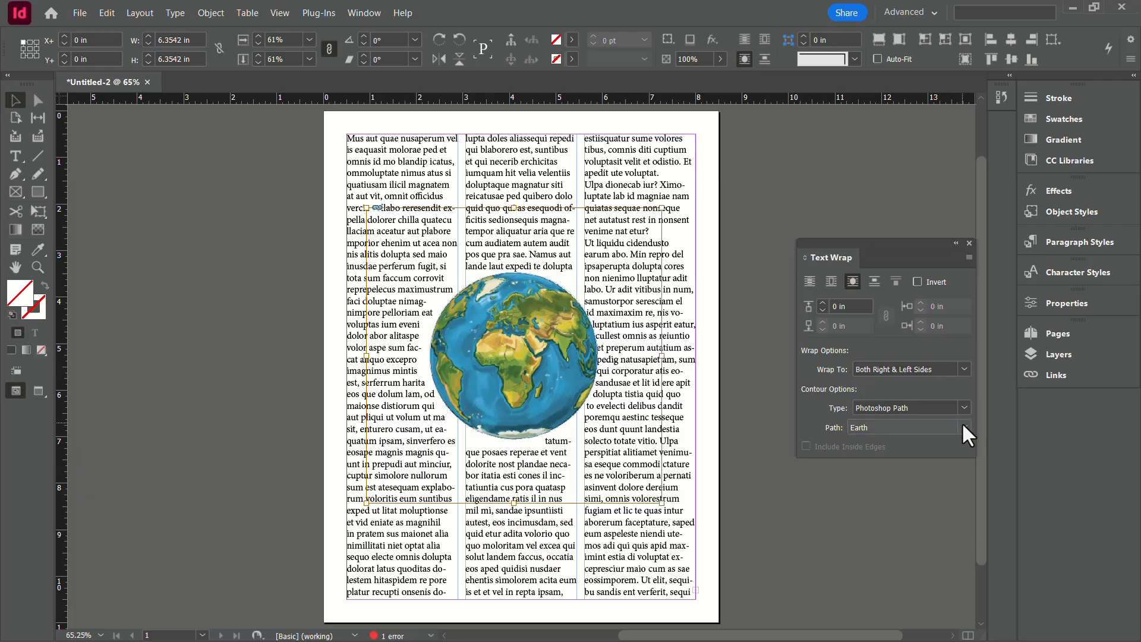
pyautogui.click(963, 427)
pyautogui.click(922, 443)
# Set the text wrap offset around the globe to 0.25 in.
pyautogui.click(822, 303)
pyautogui.click(822, 303)
pyautogui.click(822, 303)
pyautogui.click(822, 304)
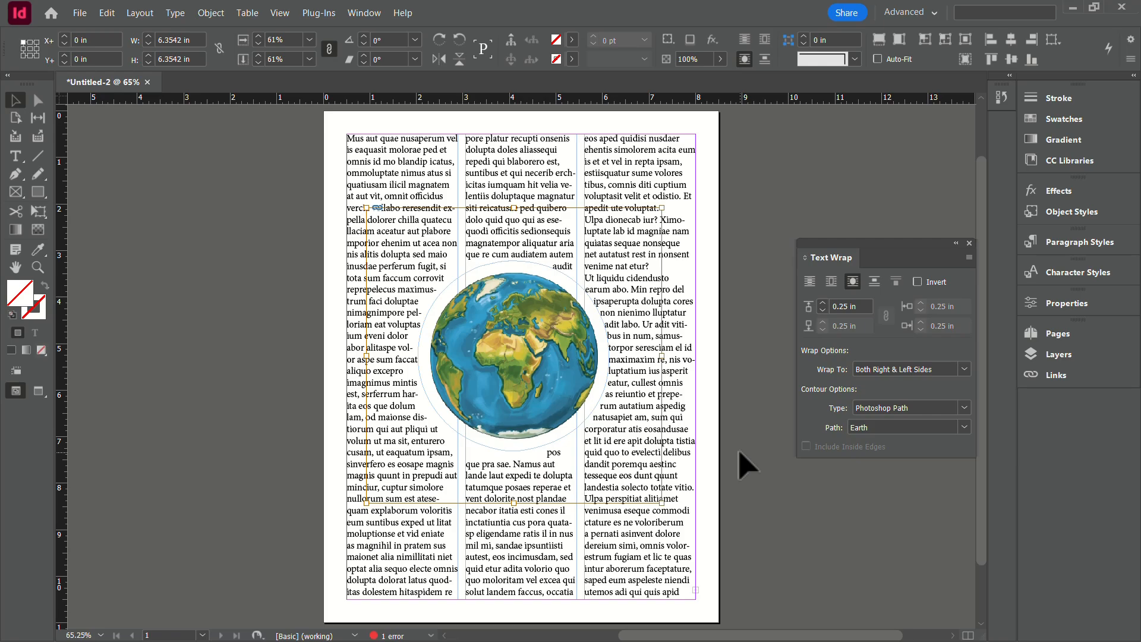
# Move the globe image up and left within its frame by about 1.24 in and 0.77 in, and enlarge it from its lower-right corner.
pyautogui.moveTo(547, 387); pyautogui.dragTo(523, 349)
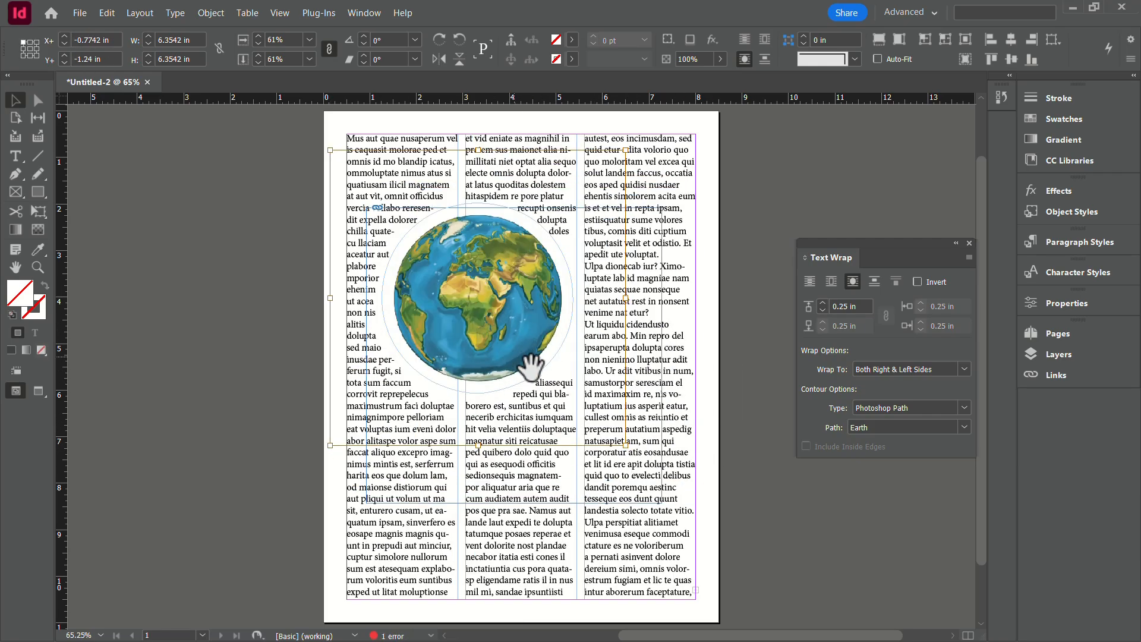
pyautogui.moveTo(626, 445); pyautogui.dragTo(680, 509)
pyautogui.click(755, 508)
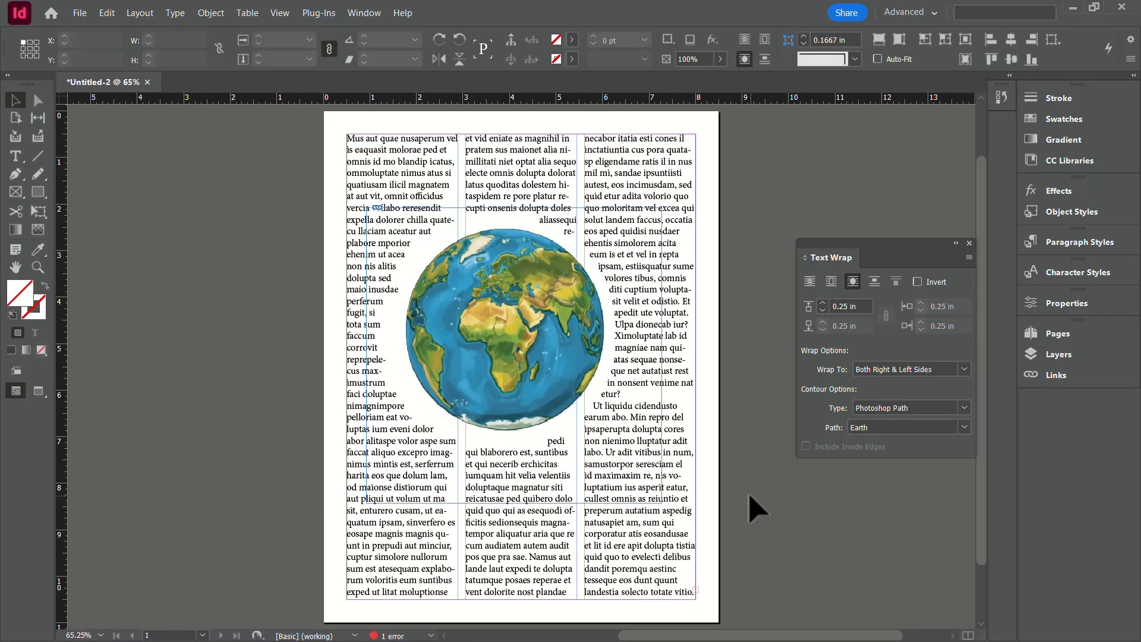